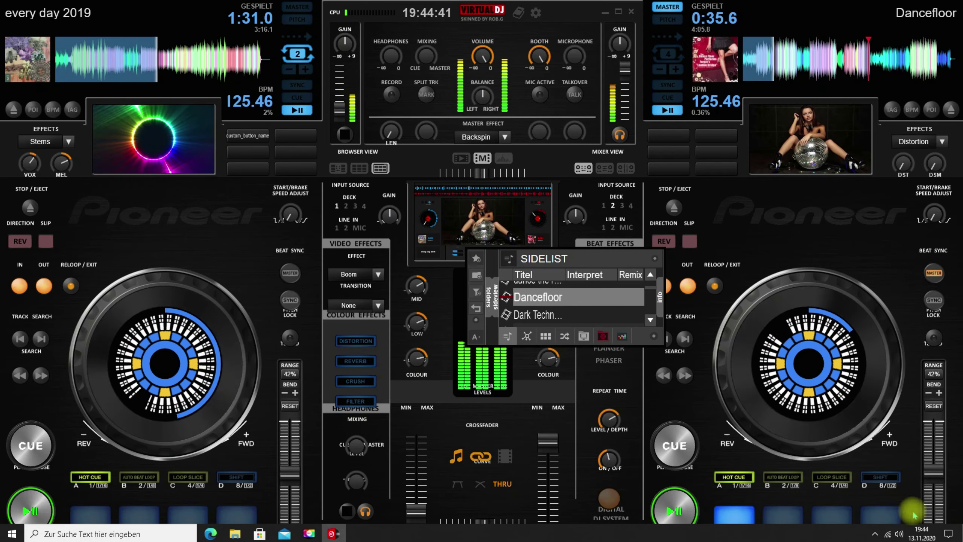
Find "In My Heart" in the sidelist, load it onto deck 1 and start its playback
{"action": "left_click", "coordinate": [651, 319]}
{"action": "left_click", "coordinate": [650, 319]}
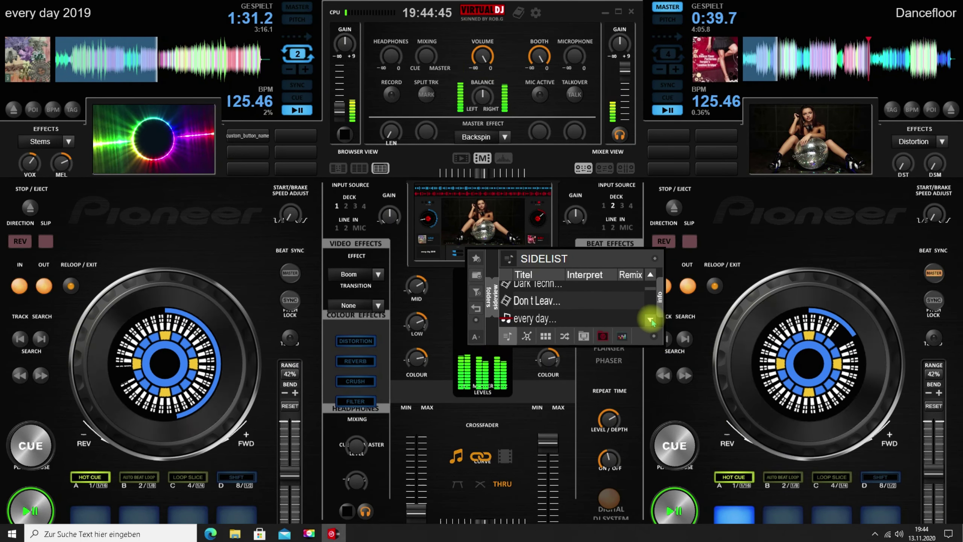
{"action": "left_click", "coordinate": [651, 319]}
{"action": "left_click", "coordinate": [651, 319]}
{"action": "left_click", "coordinate": [650, 320]}
{"action": "left_click", "coordinate": [650, 320]}
{"action": "left_click", "coordinate": [651, 319]}
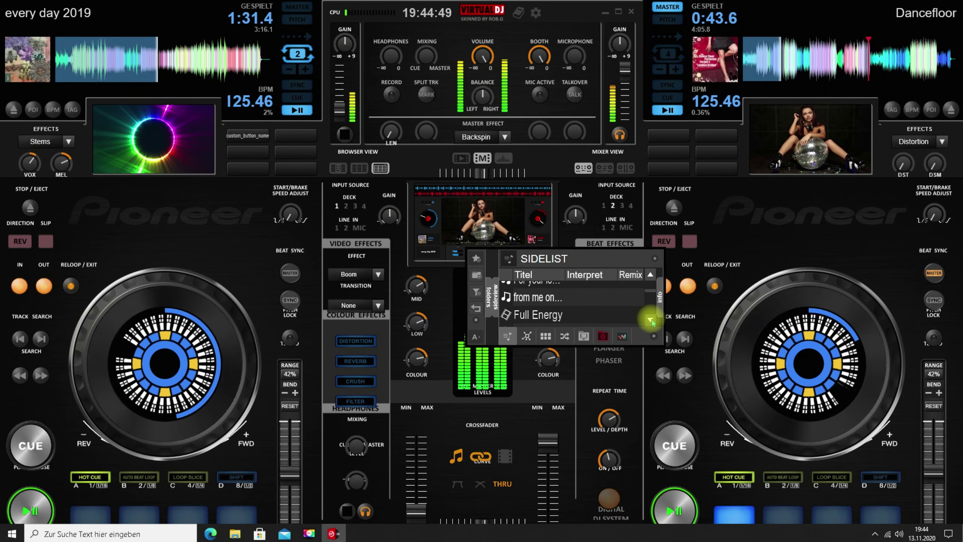
{"action": "left_click", "coordinate": [650, 319]}
{"action": "left_click", "coordinate": [650, 320]}
{"action": "left_click", "coordinate": [651, 319]}
{"action": "left_click", "coordinate": [651, 320]}
{"action": "left_click", "coordinate": [651, 320]}
{"action": "left_click", "coordinate": [651, 319]}
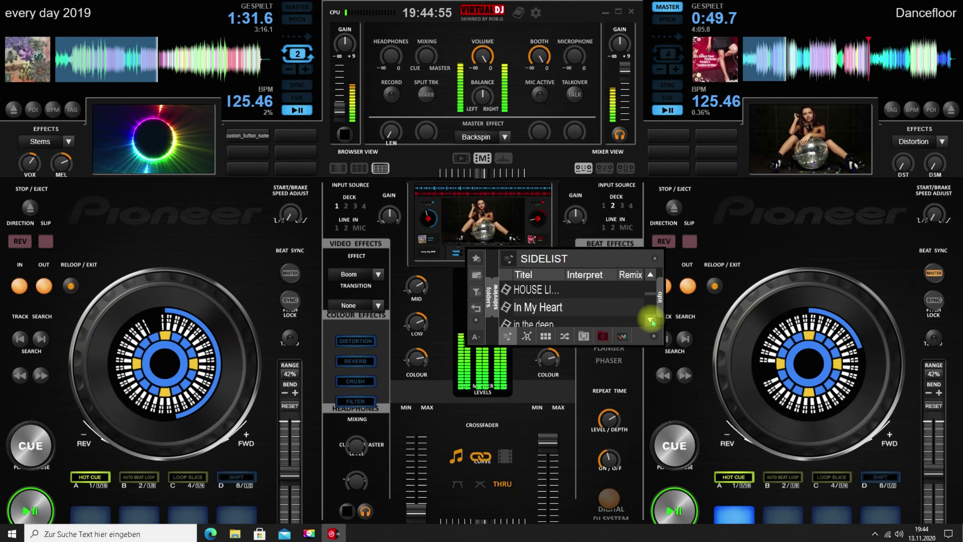
{"action": "left_click", "coordinate": [650, 320]}
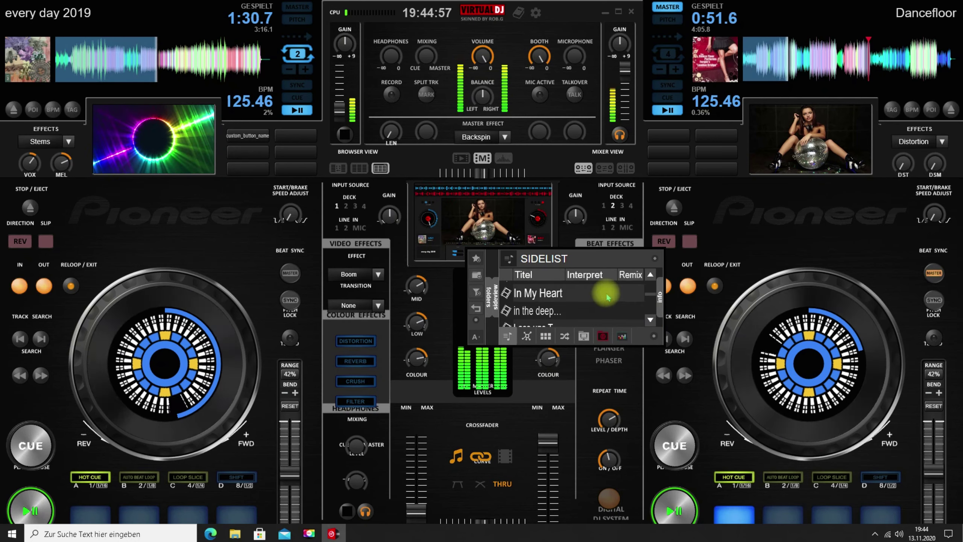
{"action": "left_click_drag", "start_coordinate": [608, 295], "coordinate": [161, 82]}
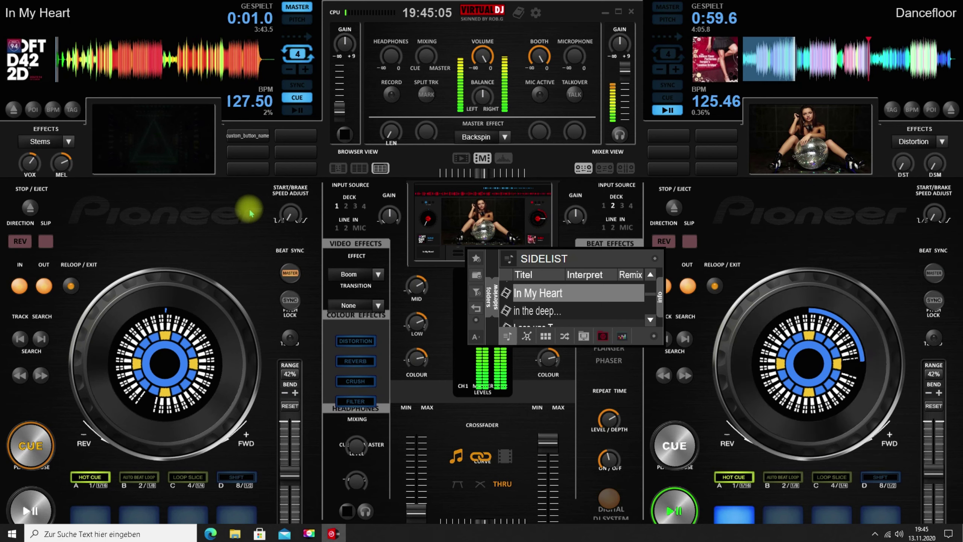
{"action": "key", "text": "space"}
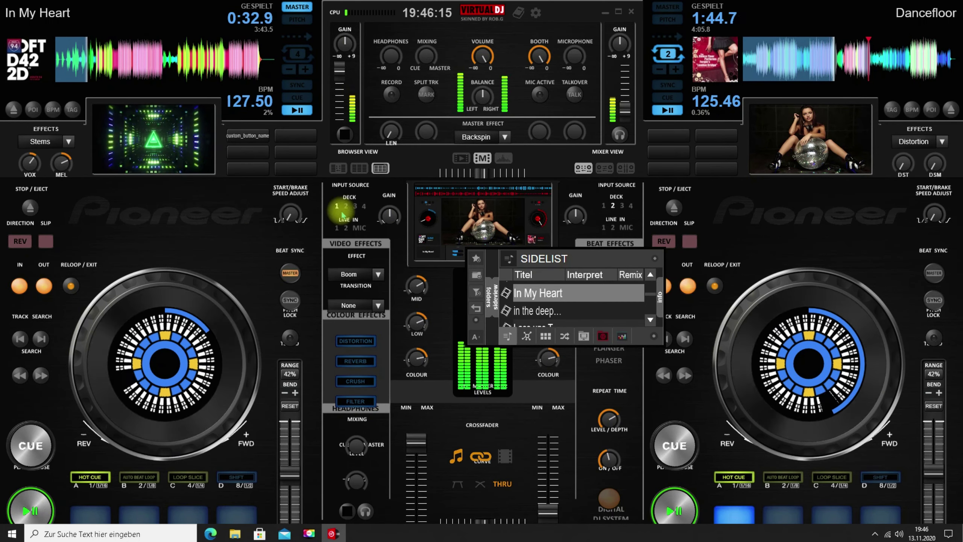
Load "Nature love" from the sidelist onto deck 2 and play it synced to deck 1's tempo of 127.50 BPM
{"action": "left_click", "coordinate": [650, 321]}
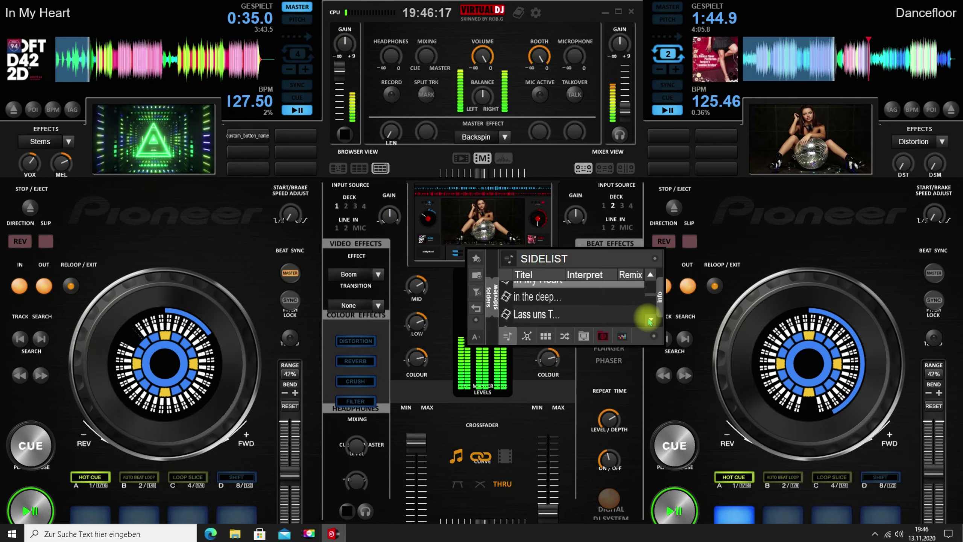
{"action": "left_click", "coordinate": [649, 321]}
{"action": "left_click", "coordinate": [649, 320]}
{"action": "left_click", "coordinate": [649, 320]}
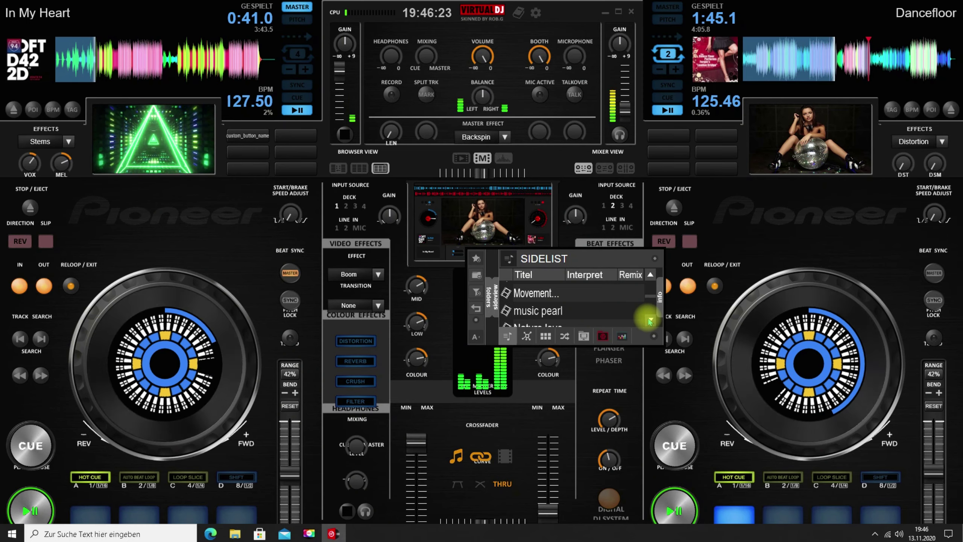
{"action": "left_click", "coordinate": [649, 320]}
{"action": "left_click", "coordinate": [650, 320]}
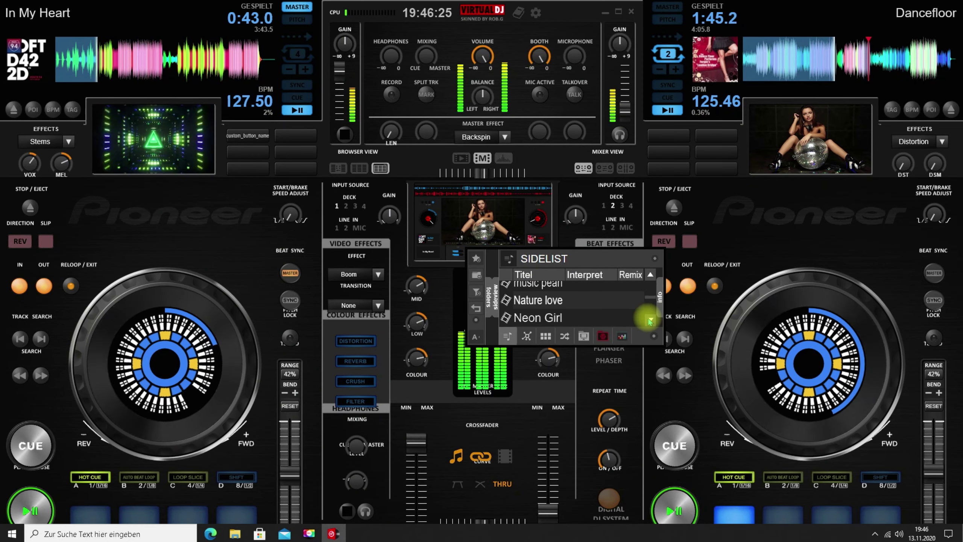
{"action": "left_click", "coordinate": [587, 303]}
{"action": "left_click_drag", "start_coordinate": [589, 305], "coordinate": [763, 106]}
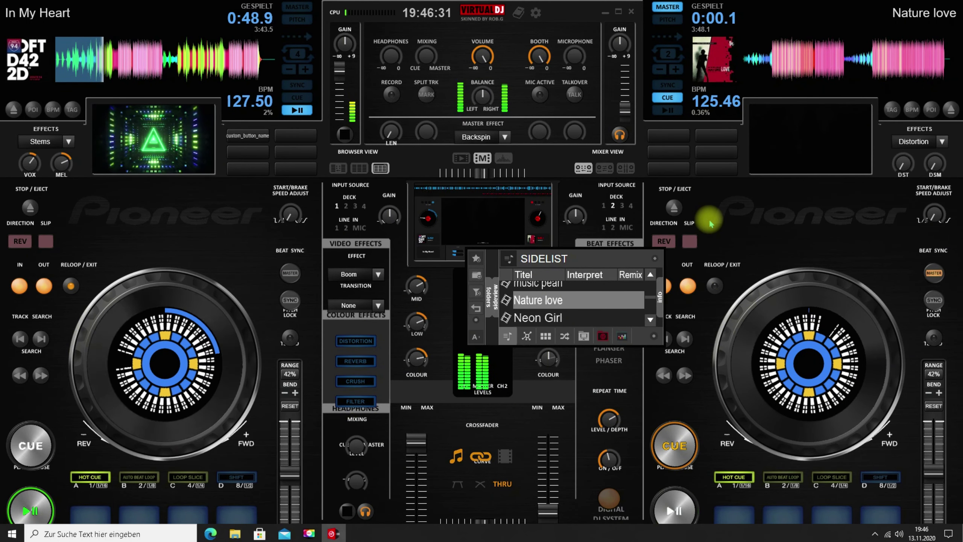
{"action": "key", "text": "space"}
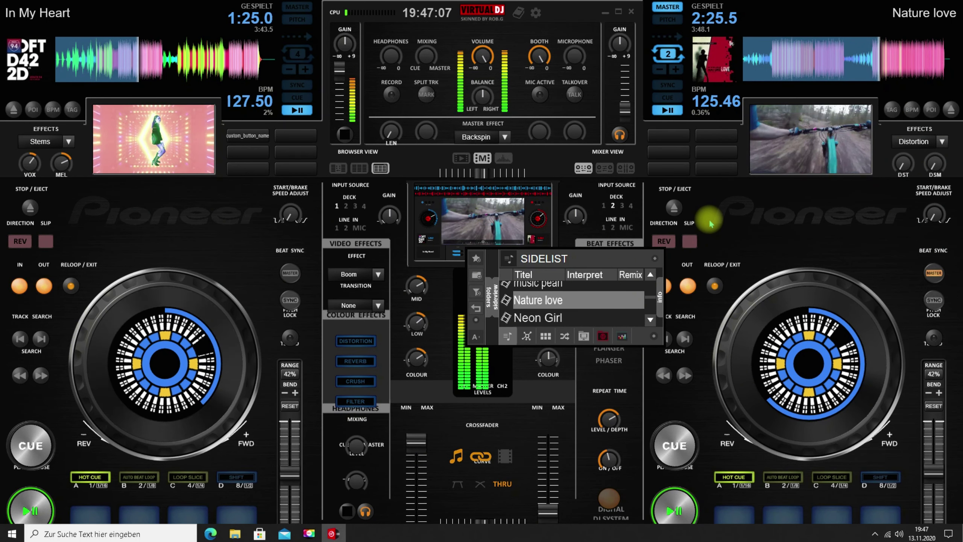
{"action": "key", "text": "s"}
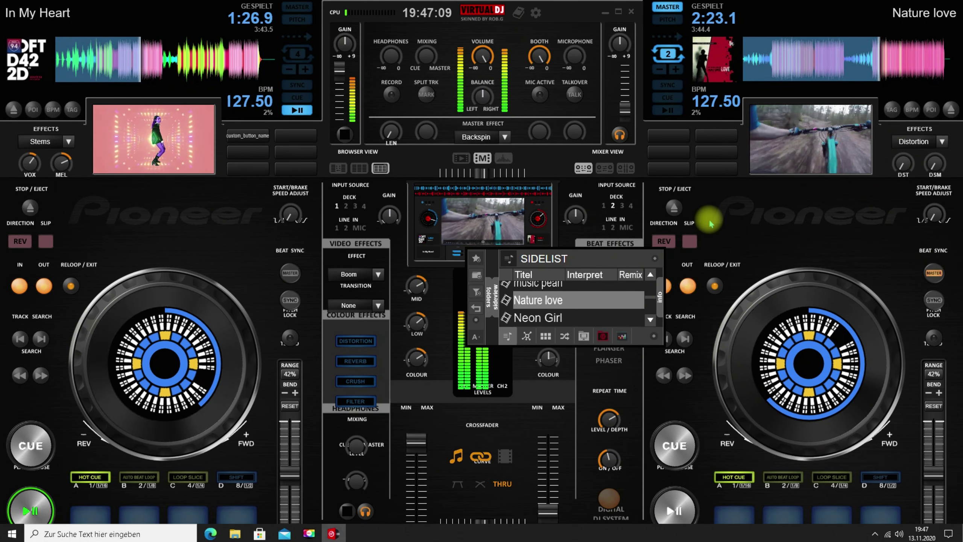
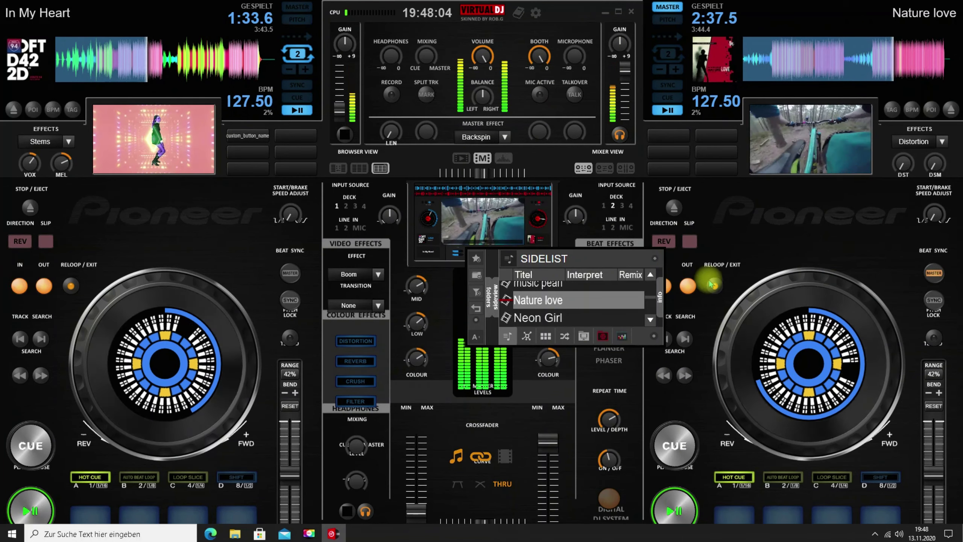
Load "one people" from the sidelist onto deck 1 and start its playback
{"action": "left_click", "coordinate": [649, 320]}
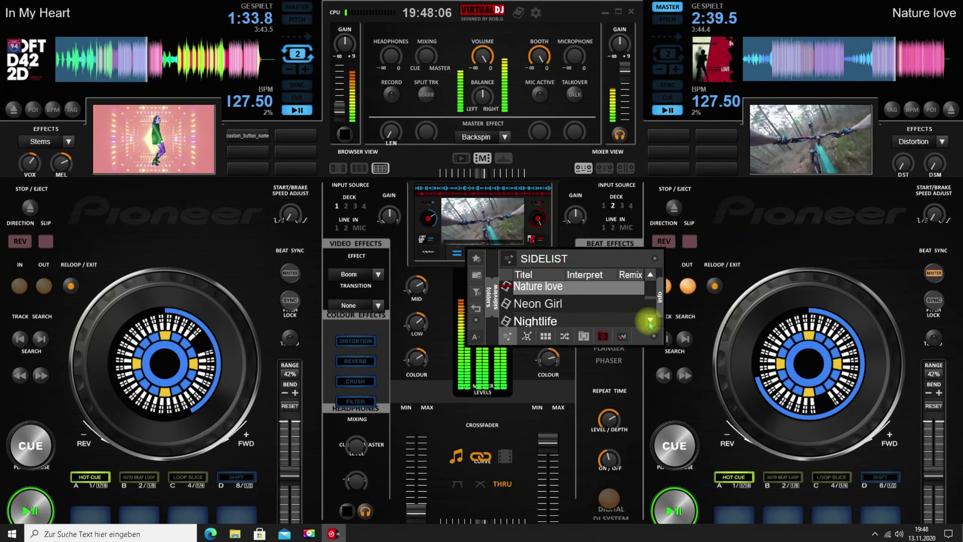
{"action": "left_click", "coordinate": [649, 321]}
{"action": "left_click", "coordinate": [650, 321]}
{"action": "left_click", "coordinate": [650, 320]}
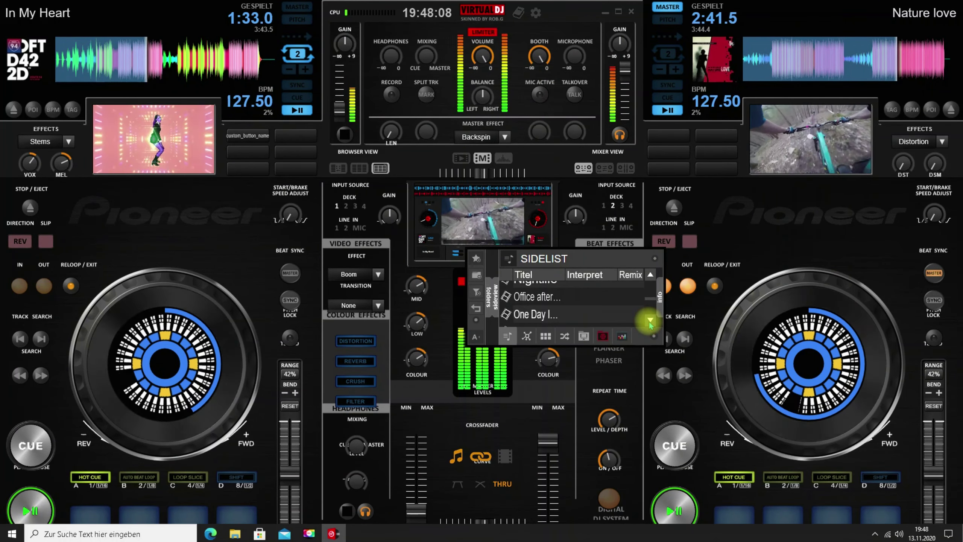
{"action": "left_click", "coordinate": [649, 320]}
{"action": "left_click", "coordinate": [650, 321]}
{"action": "left_click", "coordinate": [603, 309]}
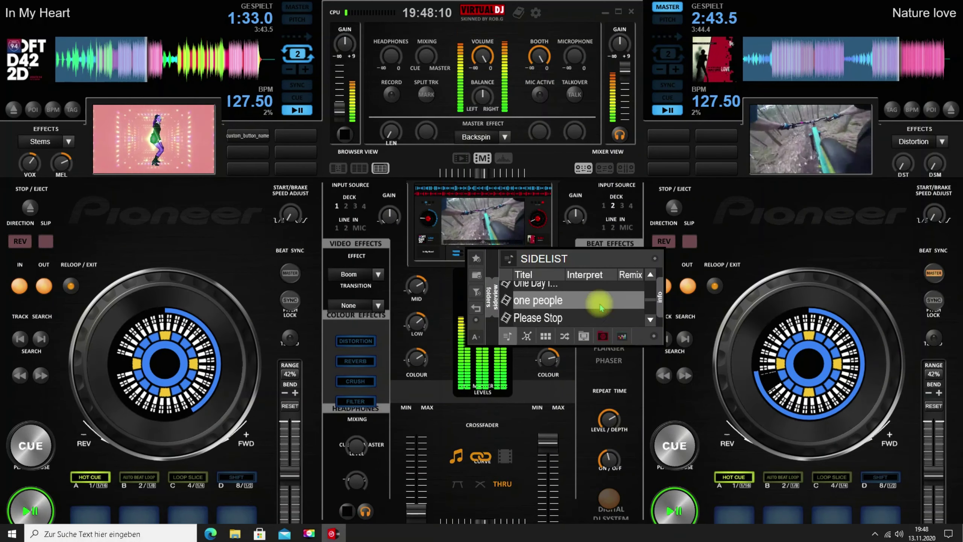
{"action": "left_click_drag", "start_coordinate": [604, 309], "coordinate": [320, 214]}
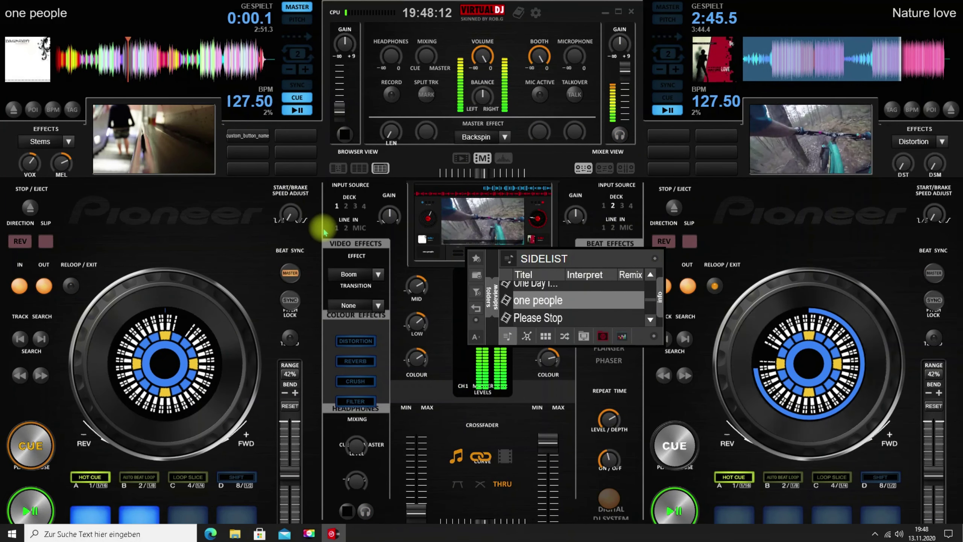
{"action": "key", "text": "space"}
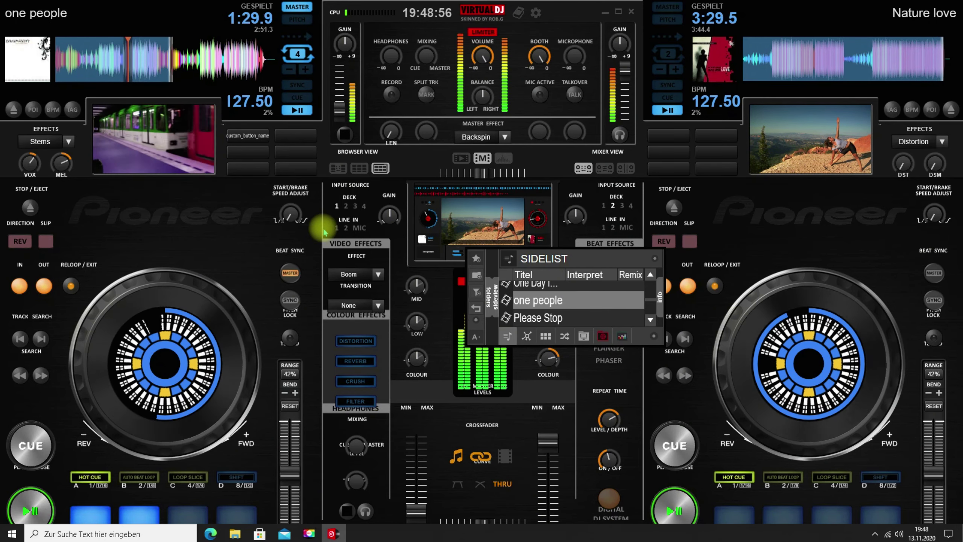
Loop "Nature love" over 4 beats on deck 2 and load "Please Stop" from the sidelist as that deck's replacement track
{"action": "key", "text": "l"}
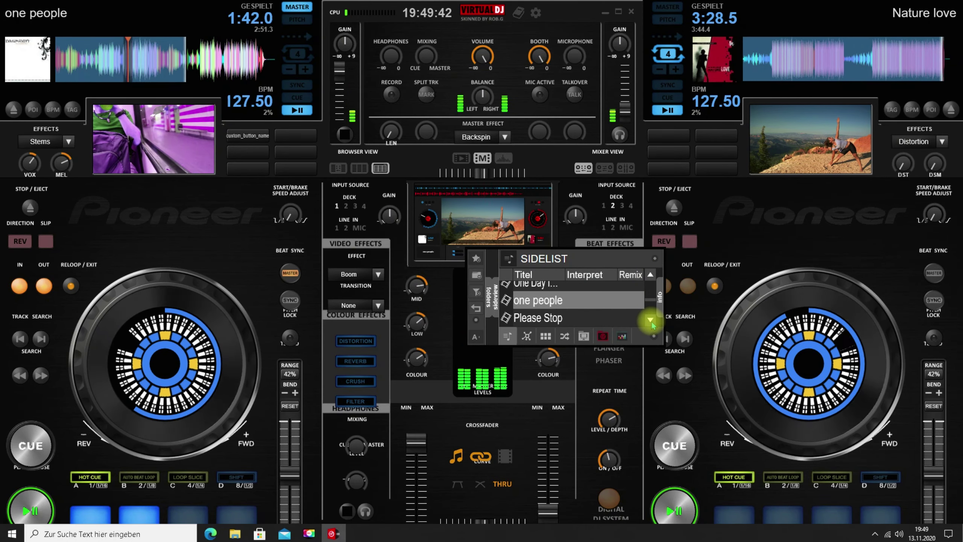
{"action": "left_click", "coordinate": [555, 316]}
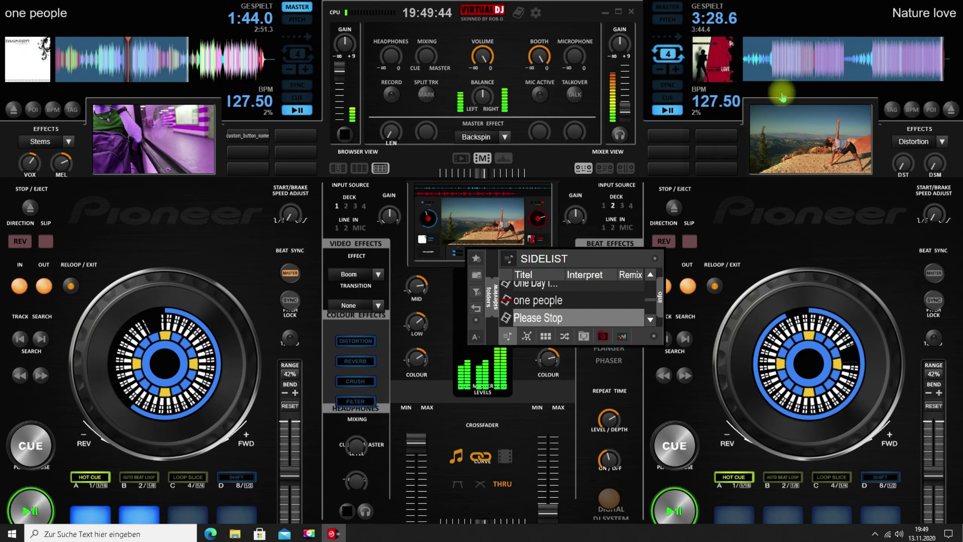
{"action": "left_click_drag", "start_coordinate": [782, 98], "coordinate": [783, 110]}
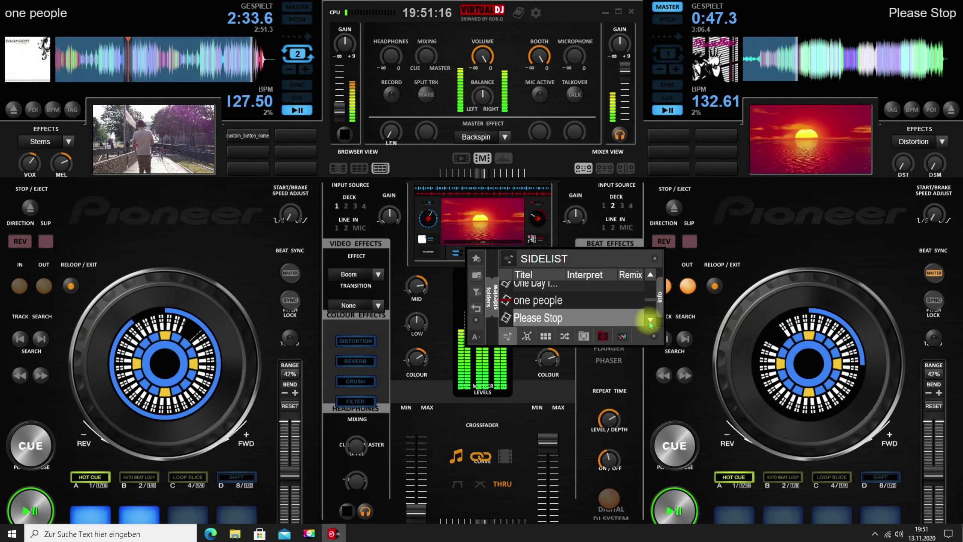
Find "close to mine for you" near the beginning of the sidelist and load it onto deck 1
{"action": "left_click", "coordinate": [651, 276]}
{"action": "left_click", "coordinate": [651, 276]}
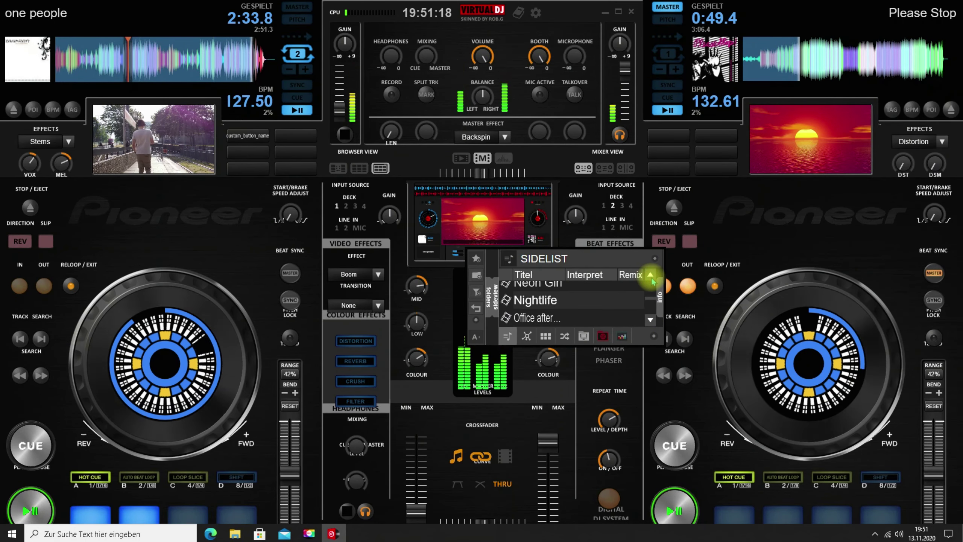
{"action": "left_click", "coordinate": [651, 277]}
{"action": "left_click", "coordinate": [651, 276]}
{"action": "left_click", "coordinate": [651, 276]}
{"action": "left_click", "coordinate": [650, 276]}
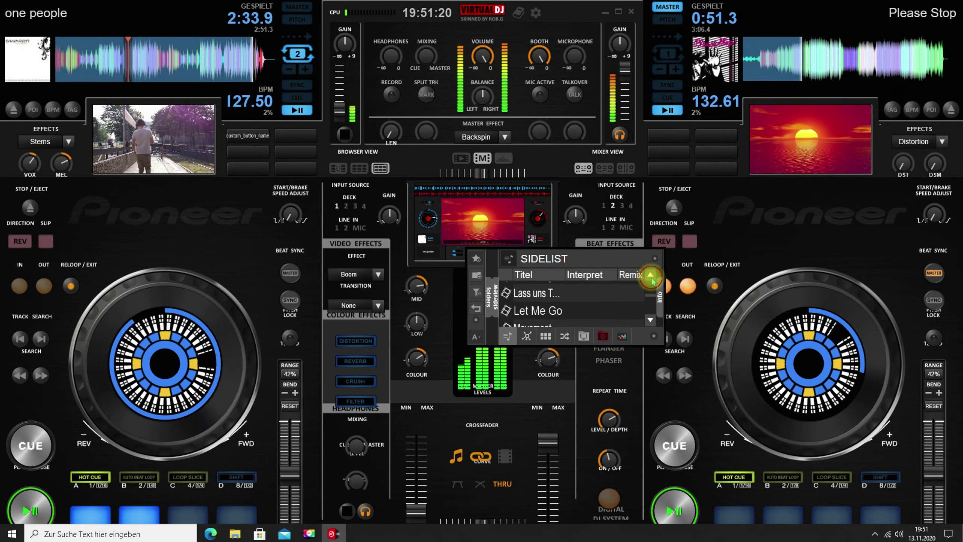
{"action": "left_click", "coordinate": [651, 277]}
{"action": "left_click", "coordinate": [651, 276]}
{"action": "left_click", "coordinate": [651, 277]}
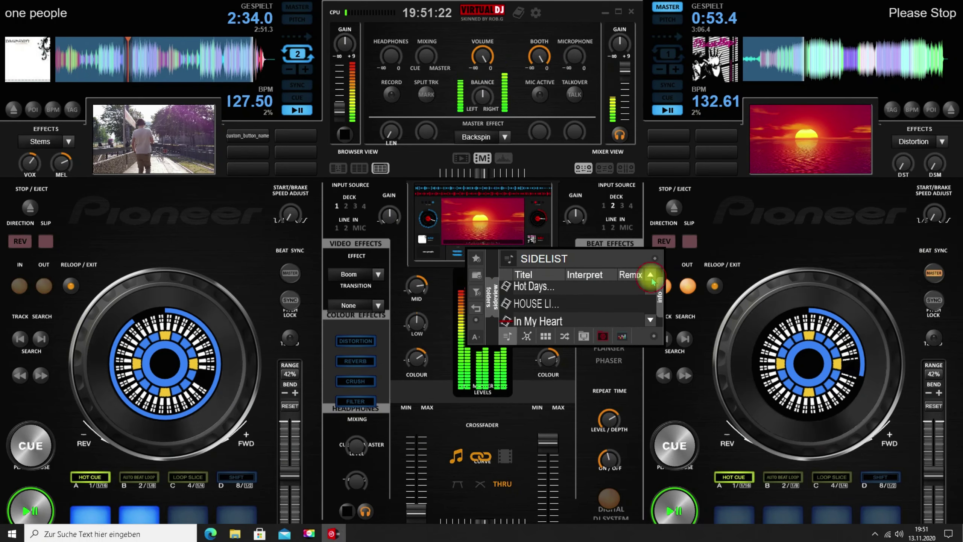
{"action": "left_click", "coordinate": [651, 276]}
{"action": "left_click", "coordinate": [651, 276]}
{"action": "left_click", "coordinate": [651, 276]}
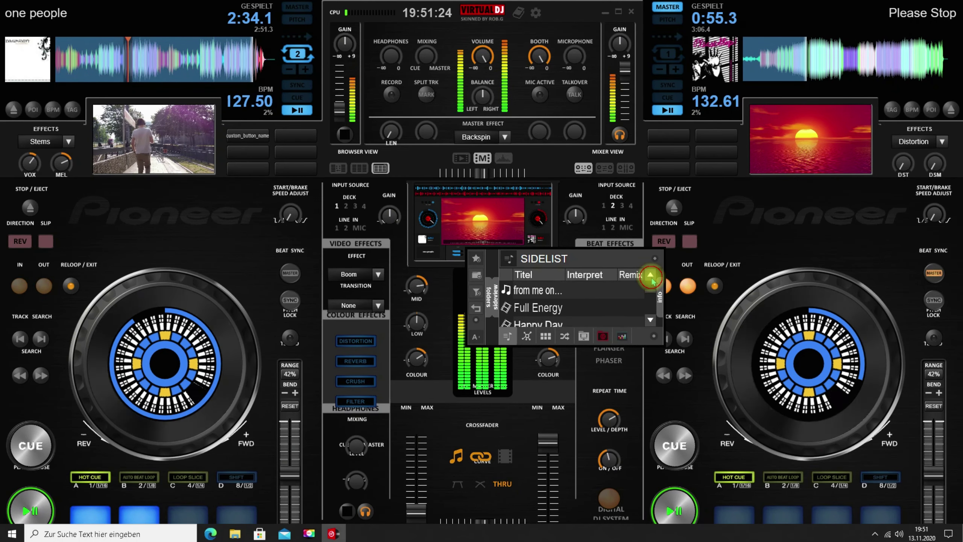
{"action": "left_click", "coordinate": [651, 275]}
{"action": "left_click", "coordinate": [651, 276]}
{"action": "left_click", "coordinate": [651, 276]}
{"action": "left_click", "coordinate": [651, 276]}
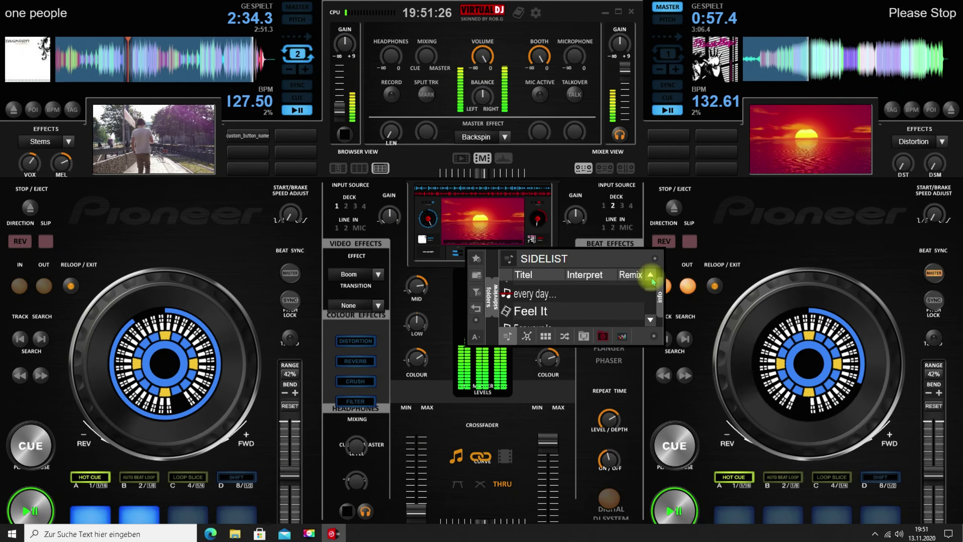
{"action": "left_click", "coordinate": [651, 276]}
{"action": "left_click", "coordinate": [651, 276]}
{"action": "left_click", "coordinate": [651, 276]}
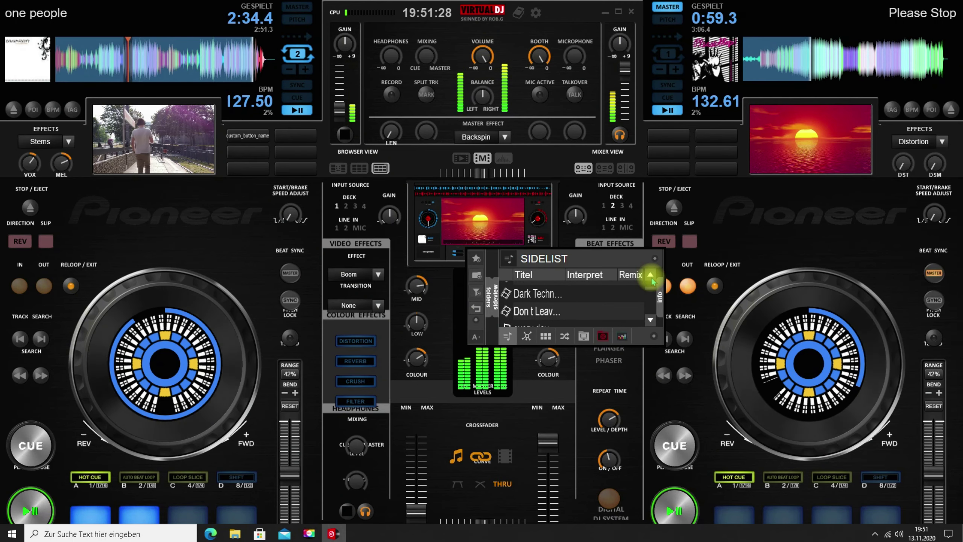
{"action": "left_click", "coordinate": [651, 276]}
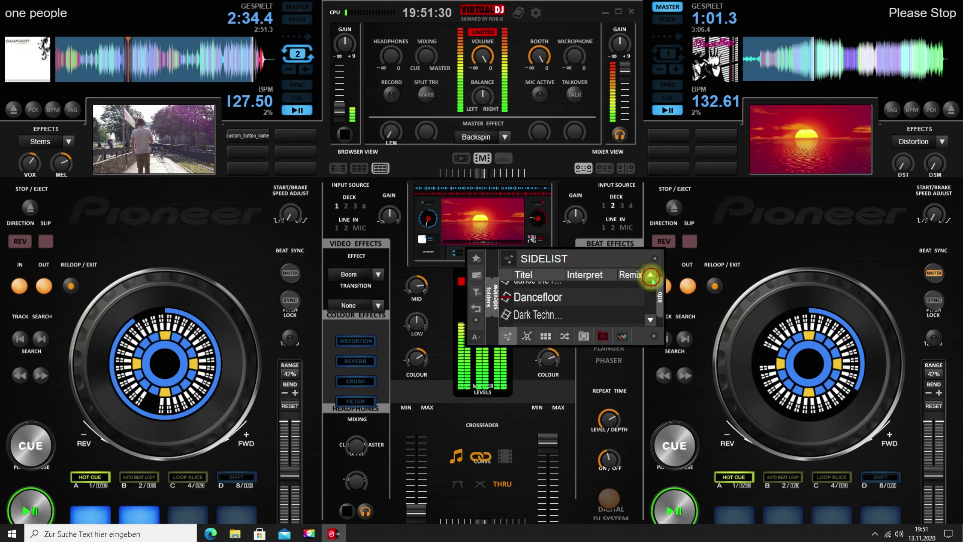
{"action": "left_click", "coordinate": [651, 276]}
{"action": "left_click", "coordinate": [651, 276]}
{"action": "left_click", "coordinate": [651, 276]}
{"action": "left_click", "coordinate": [651, 276]}
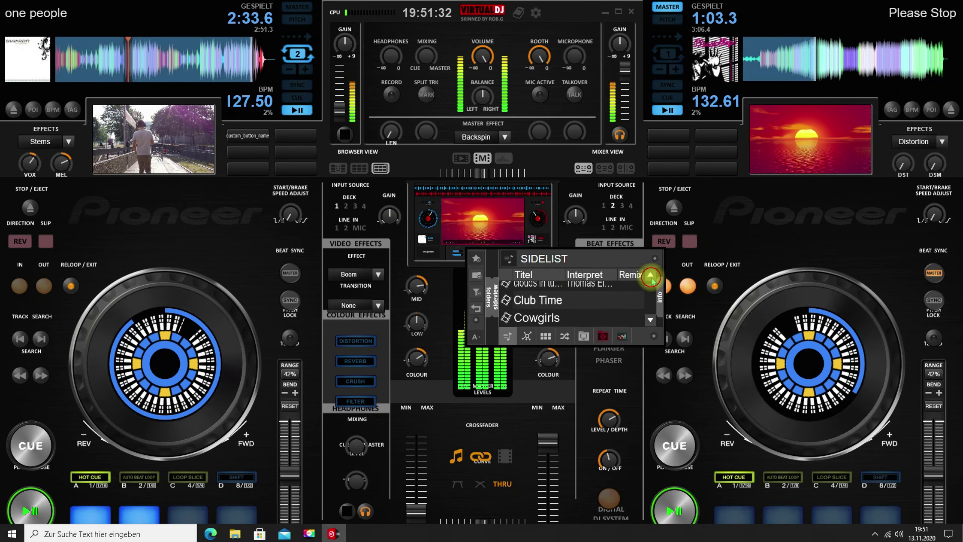
{"action": "left_click", "coordinate": [651, 276]}
{"action": "left_click", "coordinate": [651, 276]}
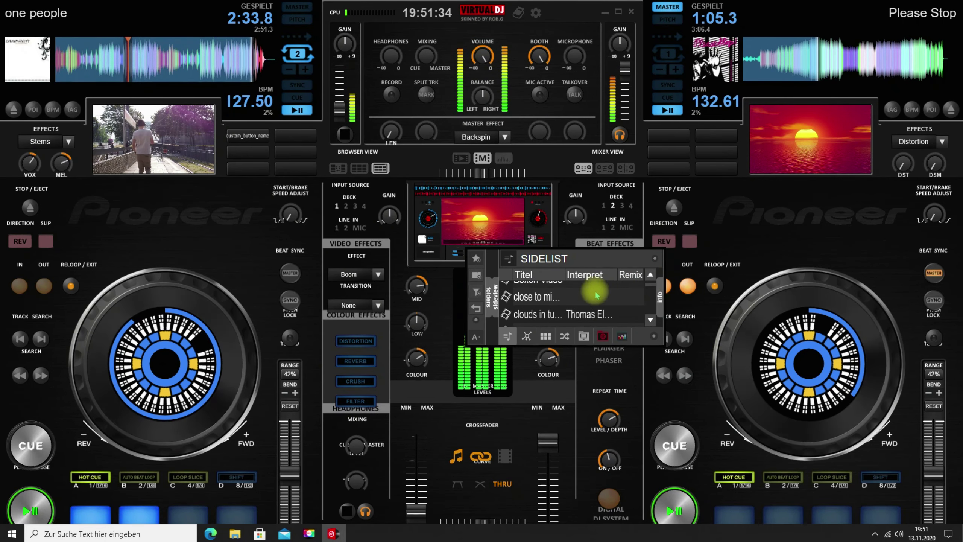
{"action": "left_click_drag", "start_coordinate": [586, 297], "coordinate": [168, 60]}
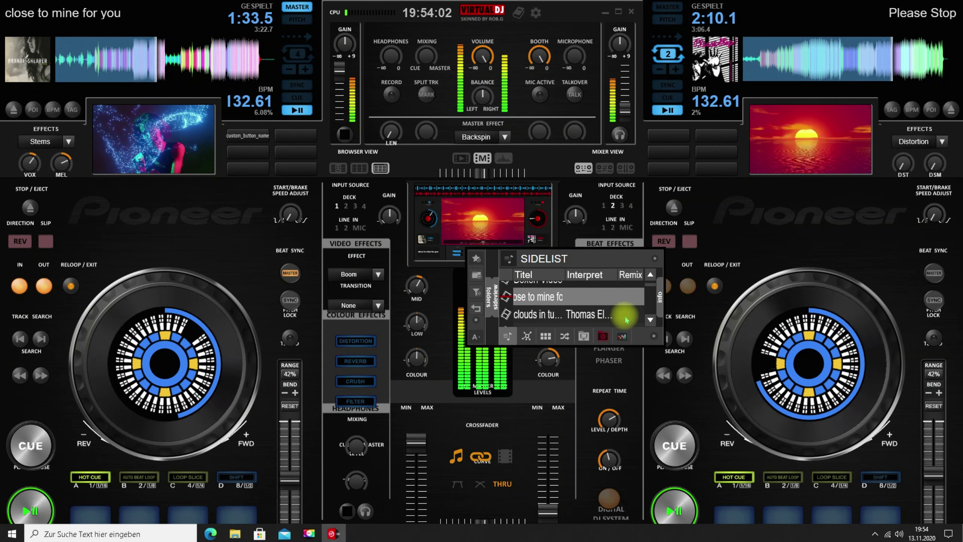
Look through the sidelist from "close to mine for you" down to the tracks around "Replay" for deck 2's next track
{"action": "left_click", "coordinate": [650, 320]}
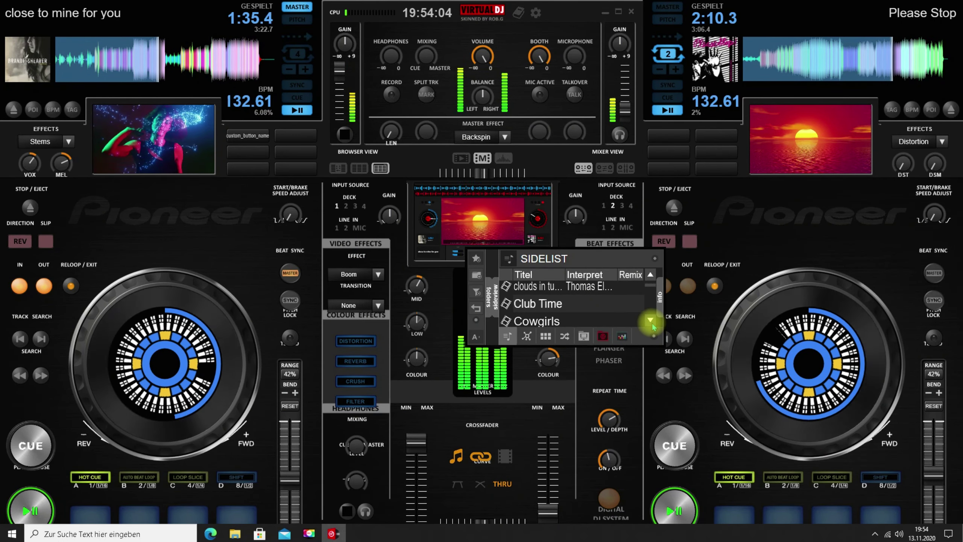
{"action": "left_click", "coordinate": [651, 321]}
{"action": "left_click", "coordinate": [650, 320]}
{"action": "left_click", "coordinate": [651, 321]}
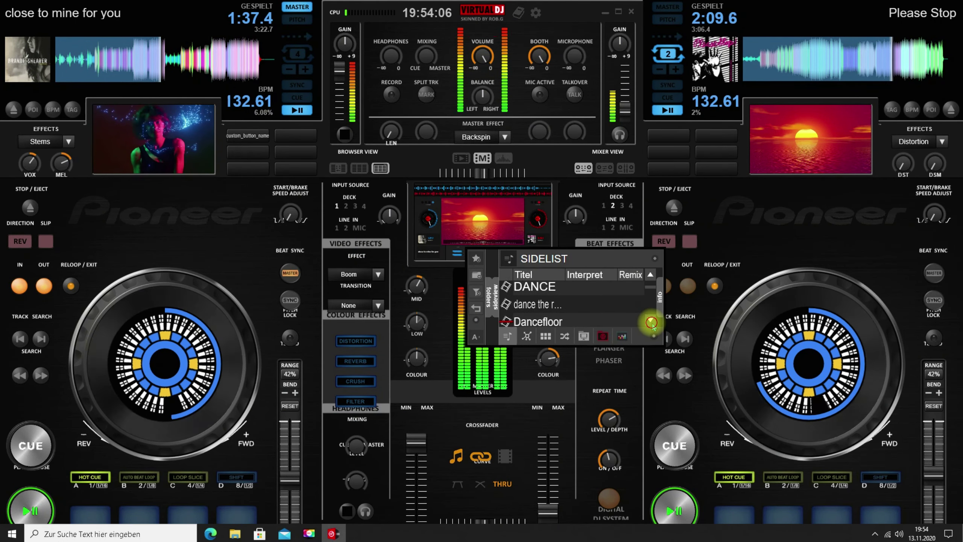
{"action": "left_click", "coordinate": [651, 320]}
{"action": "left_click", "coordinate": [651, 321]}
{"action": "left_click", "coordinate": [650, 321]}
{"action": "left_click", "coordinate": [651, 320]}
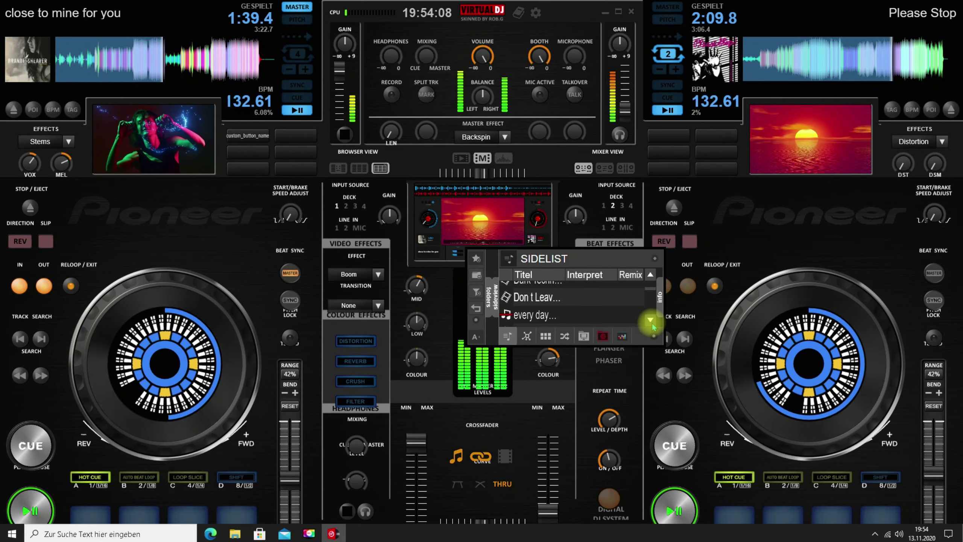
{"action": "left_click", "coordinate": [651, 320]}
{"action": "left_click", "coordinate": [651, 320]}
{"action": "left_click", "coordinate": [651, 321]}
{"action": "left_click", "coordinate": [651, 321]}
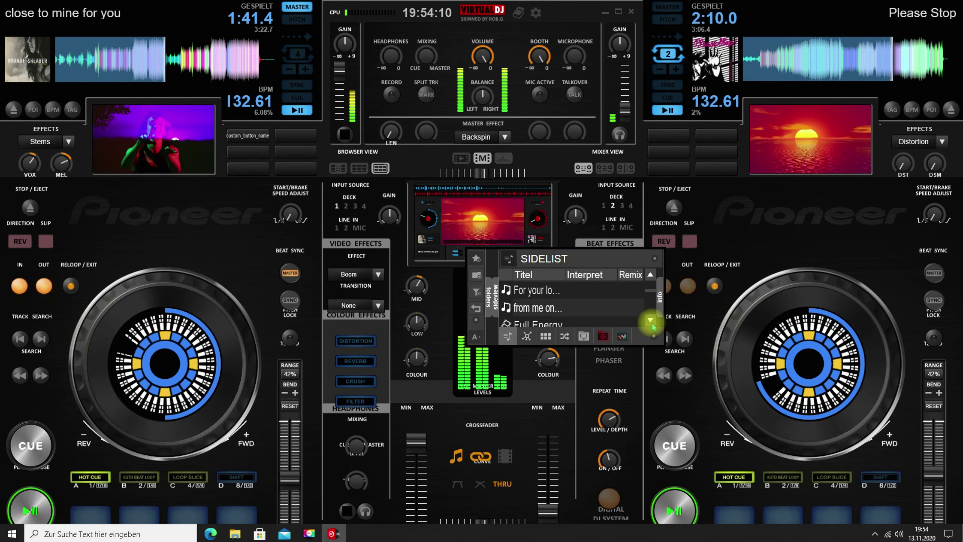
{"action": "left_click", "coordinate": [651, 321]}
{"action": "left_click", "coordinate": [650, 321]}
{"action": "left_click", "coordinate": [650, 320]}
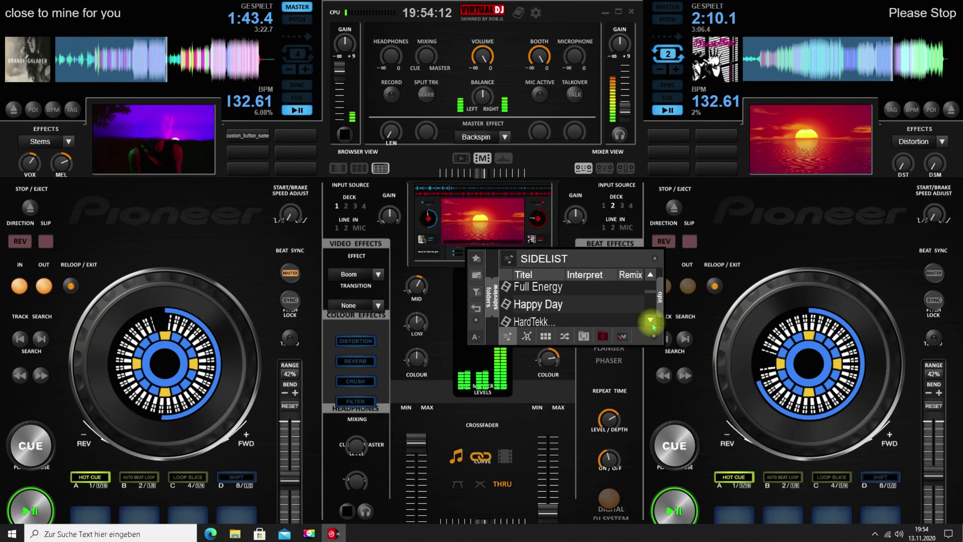
{"action": "left_click", "coordinate": [651, 320]}
{"action": "left_click", "coordinate": [651, 321]}
{"action": "left_click", "coordinate": [650, 321]}
{"action": "left_click", "coordinate": [651, 321]}
{"action": "left_click", "coordinate": [650, 321]}
{"action": "left_click", "coordinate": [651, 321]}
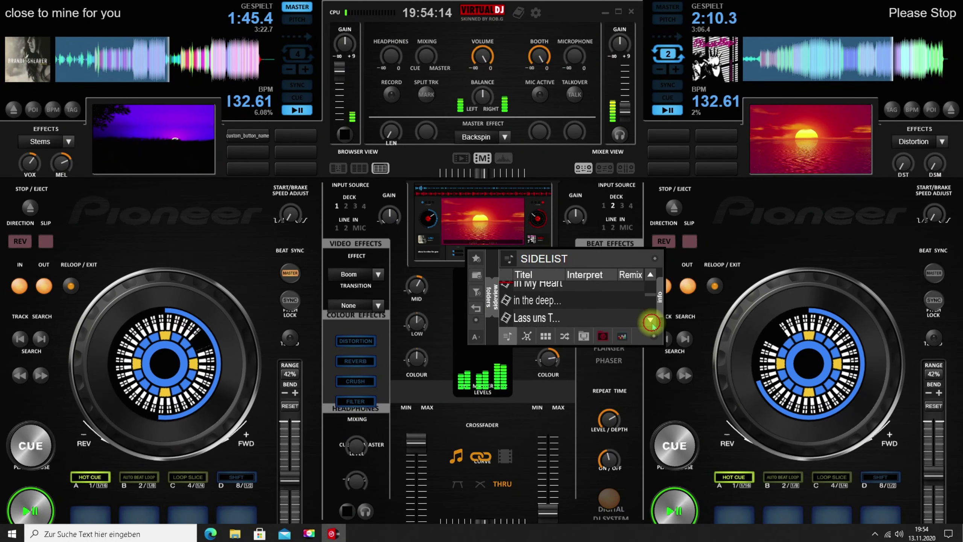
{"action": "left_click", "coordinate": [651, 321]}
{"action": "left_click", "coordinate": [651, 321]}
{"action": "left_click", "coordinate": [651, 320]}
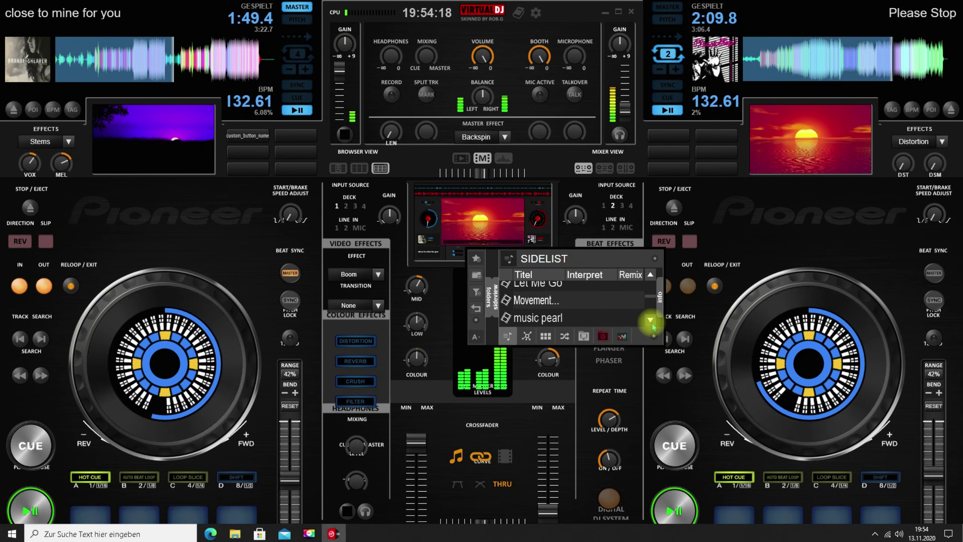
{"action": "left_click", "coordinate": [650, 320]}
{"action": "left_click", "coordinate": [651, 320]}
{"action": "left_click", "coordinate": [650, 321]}
{"action": "left_click", "coordinate": [651, 320]}
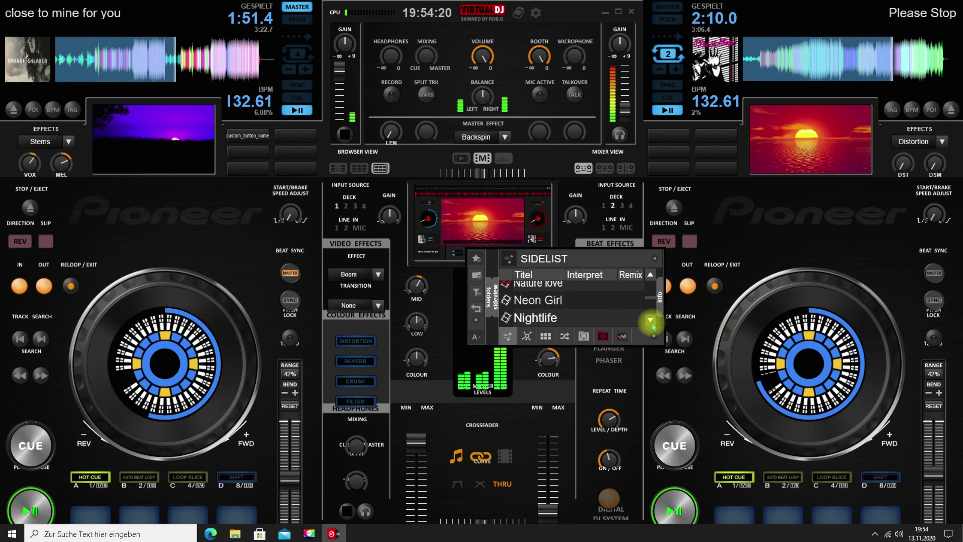
{"action": "left_click", "coordinate": [650, 321]}
{"action": "left_click", "coordinate": [651, 320]}
{"action": "left_click", "coordinate": [651, 320]}
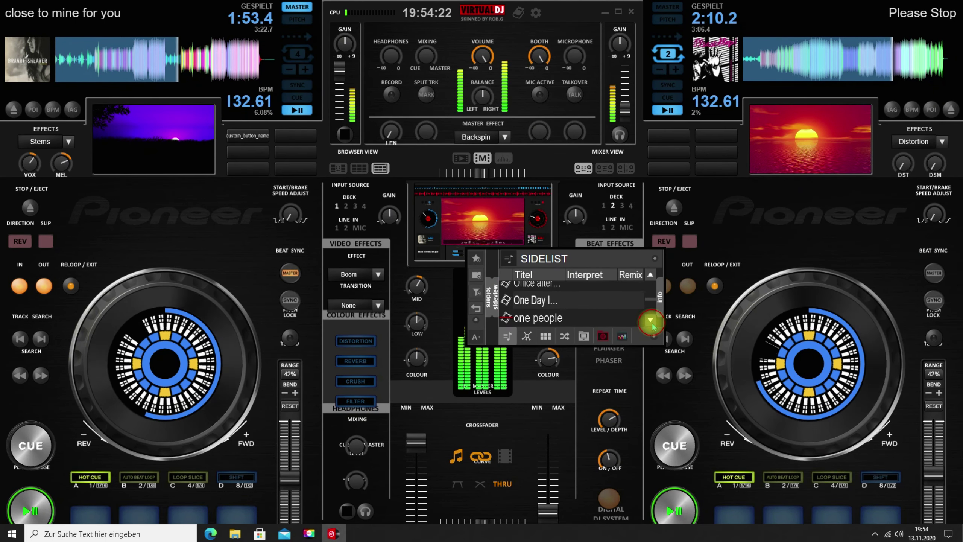
{"action": "left_click", "coordinate": [651, 321]}
{"action": "left_click", "coordinate": [650, 321]}
{"action": "left_click", "coordinate": [651, 321]}
{"action": "left_click", "coordinate": [651, 321]}
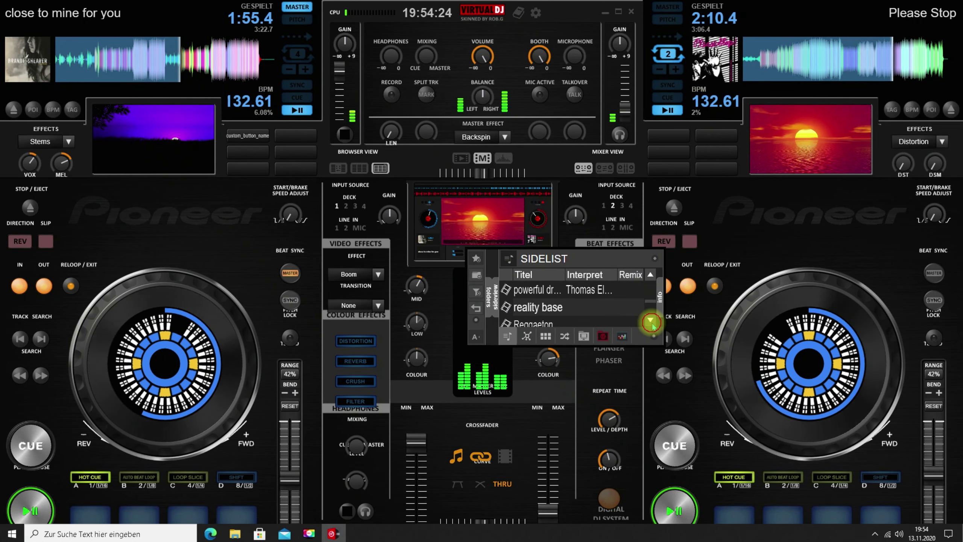
{"action": "left_click", "coordinate": [650, 321]}
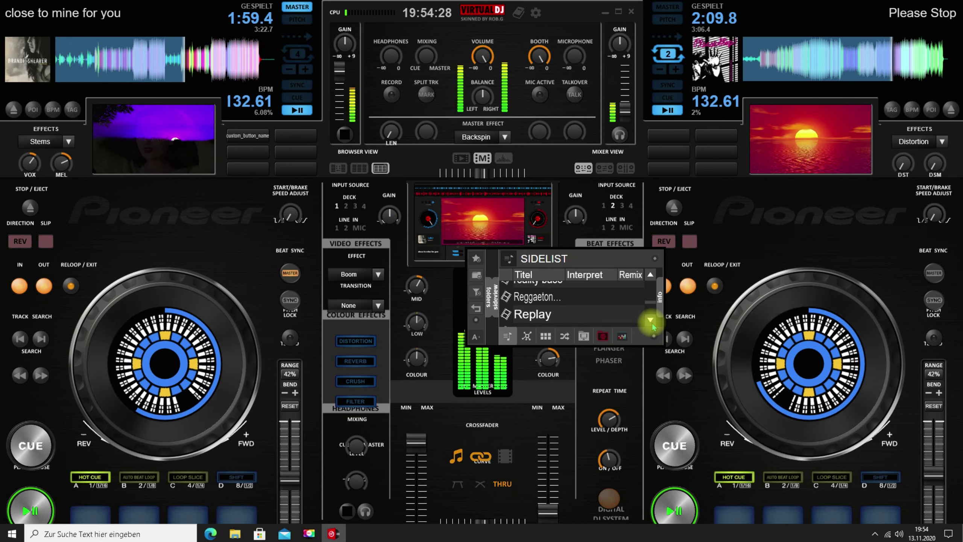
{"action": "left_click", "coordinate": [651, 321]}
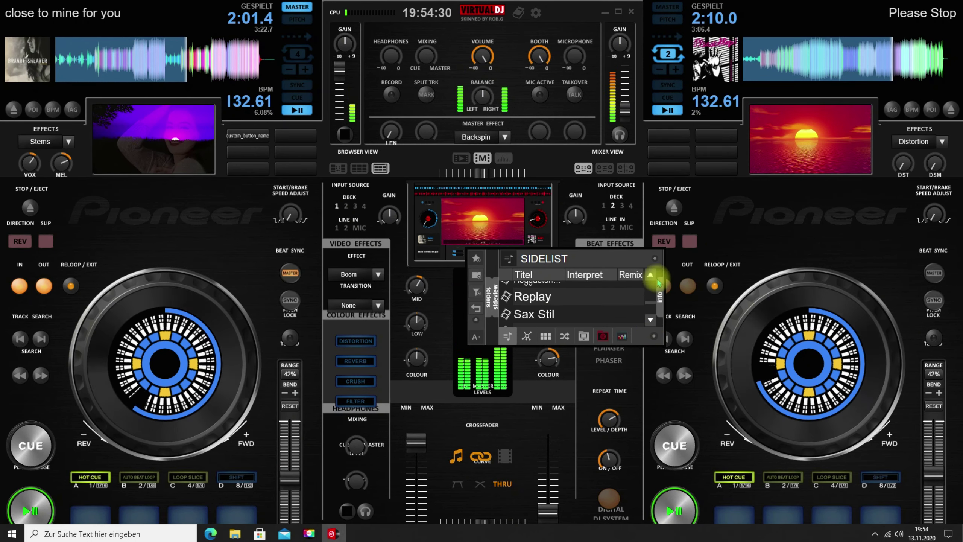
{"action": "left_click", "coordinate": [651, 274]}
{"action": "left_click", "coordinate": [557, 293]}
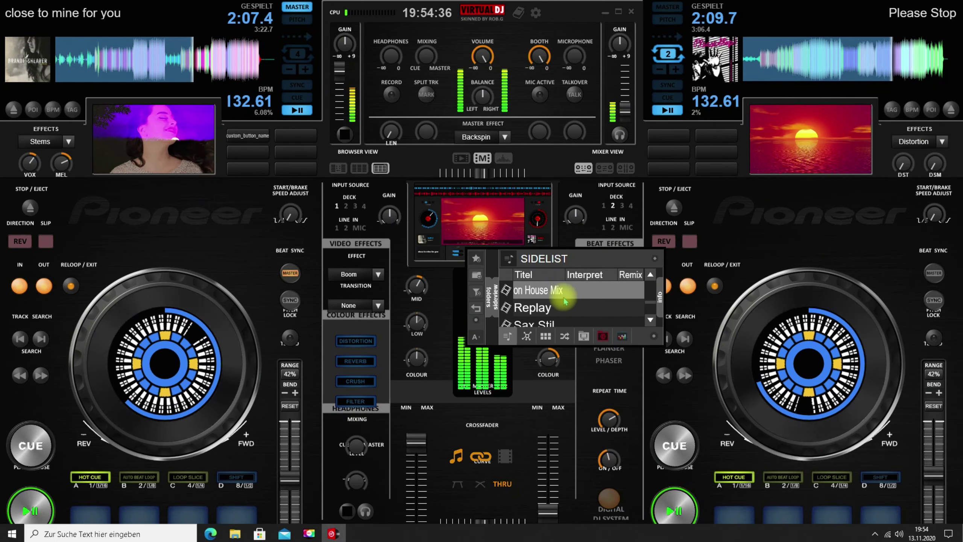
Find "wait to say again" near the end of the sidelist and load it onto deck 2 in place of "Please Stop"
{"action": "left_click", "coordinate": [650, 320]}
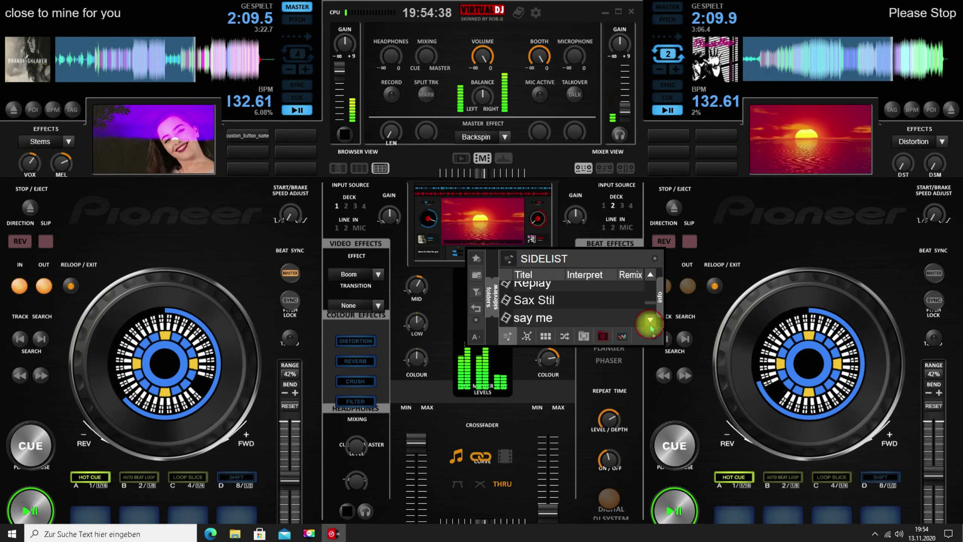
{"action": "left_click", "coordinate": [650, 320]}
{"action": "left_click", "coordinate": [651, 321]}
{"action": "left_click", "coordinate": [650, 321]}
{"action": "left_click", "coordinate": [651, 320]}
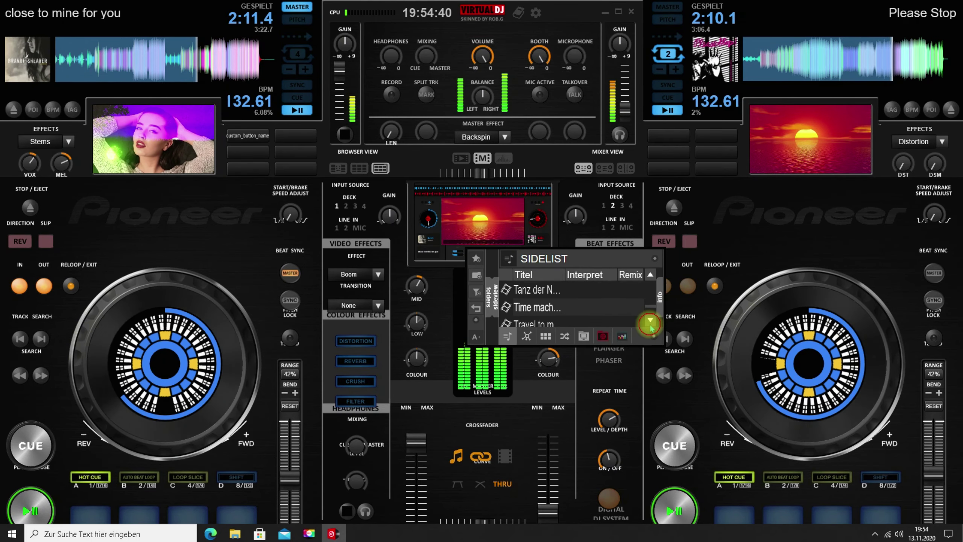
{"action": "left_click", "coordinate": [650, 320]}
{"action": "left_click", "coordinate": [650, 321]}
{"action": "left_click", "coordinate": [651, 321]}
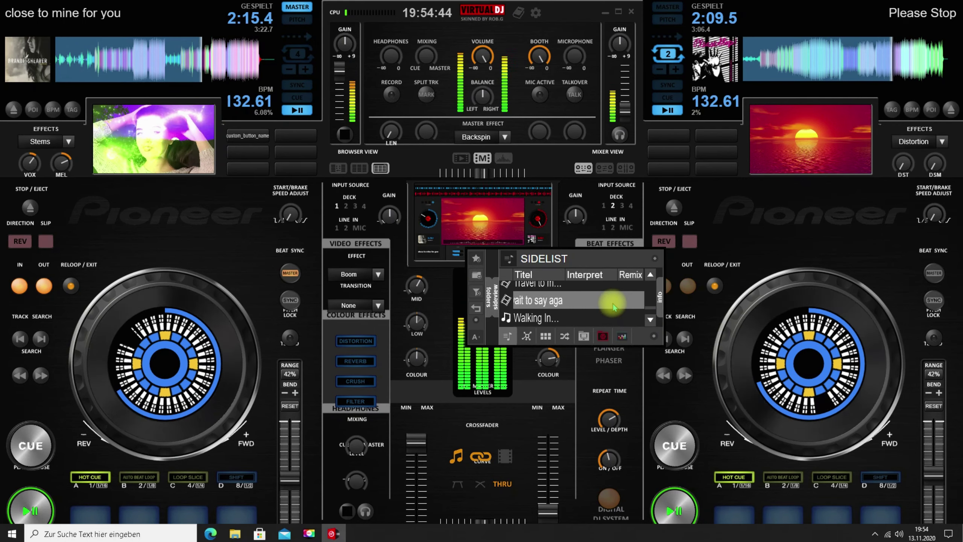
{"action": "left_click_drag", "start_coordinate": [613, 306], "coordinate": [831, 58]}
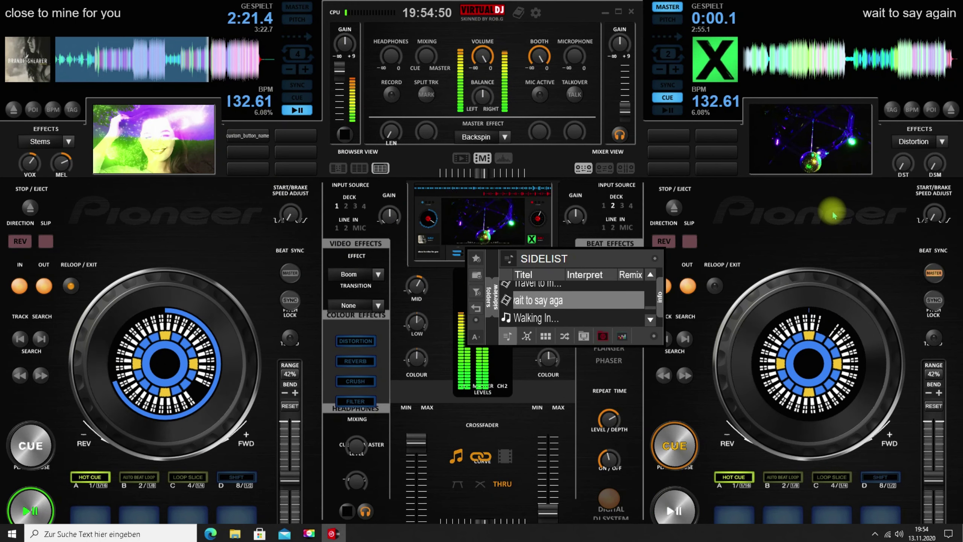
Start playback of "wait to say again" on deck 2 and dismiss the controller licence notice without connecting
{"action": "key", "text": "space"}
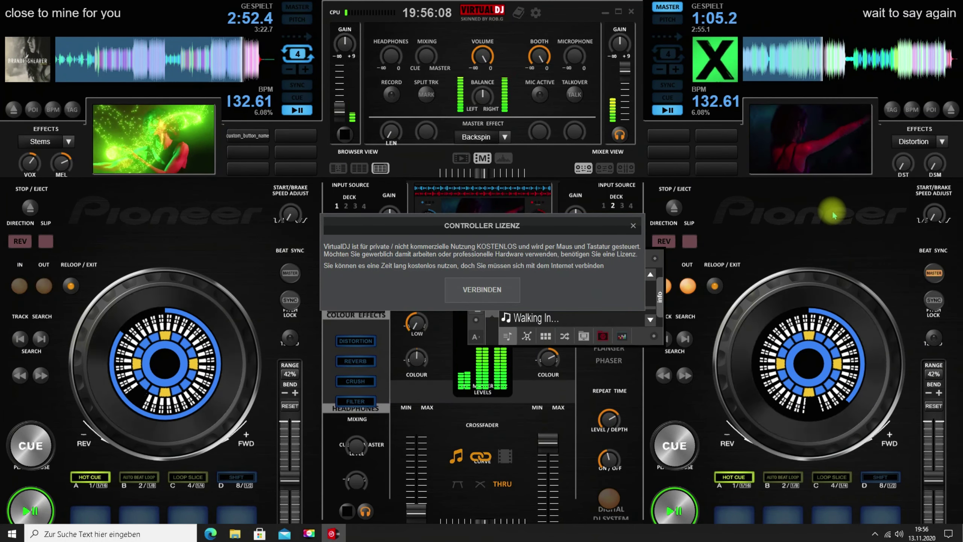
{"action": "left_click", "coordinate": [633, 227]}
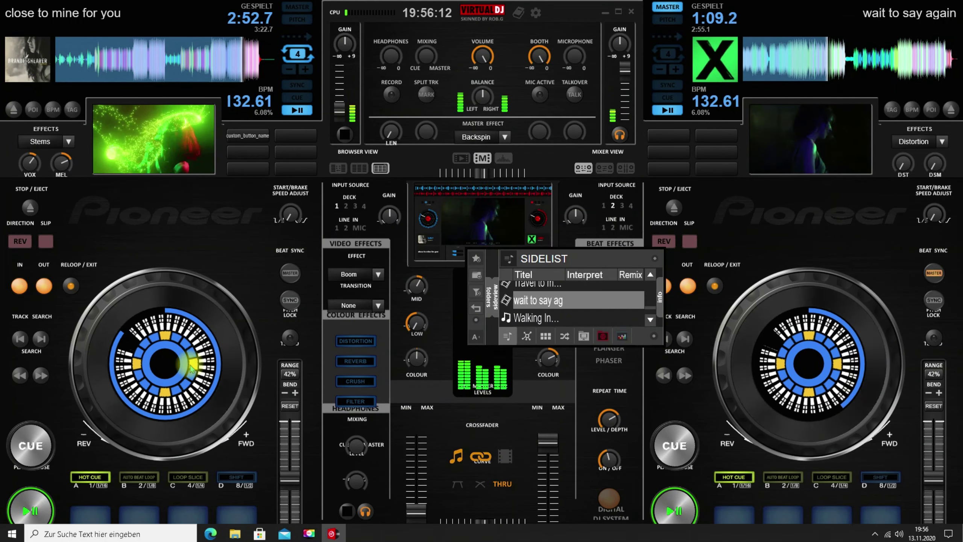